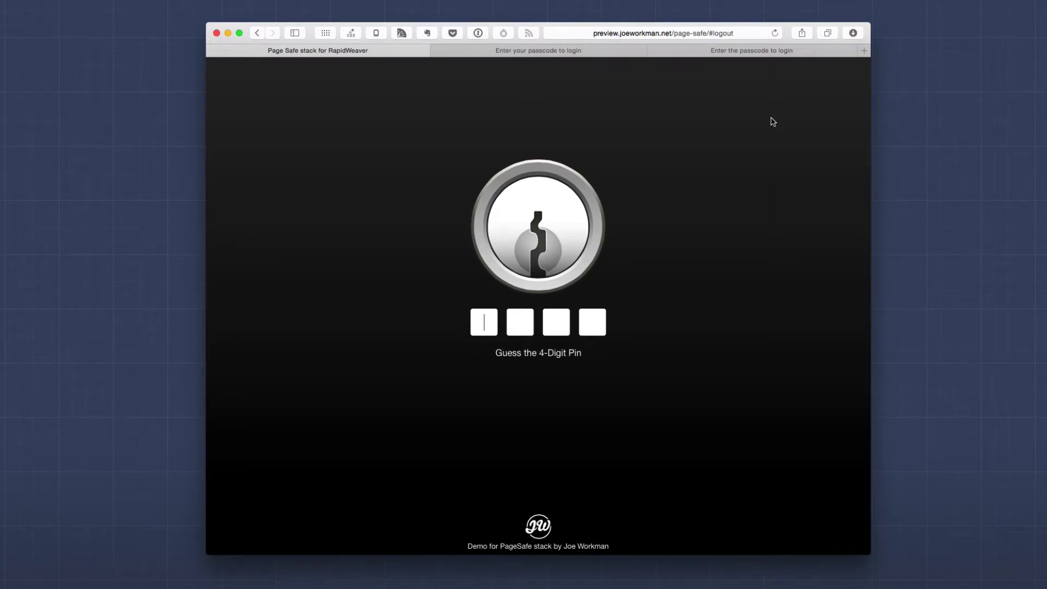
Enter the wrong PIN 1234, then unlock the keyhole demo page with PIN 1005
{"action": "type", "text": "1234"}
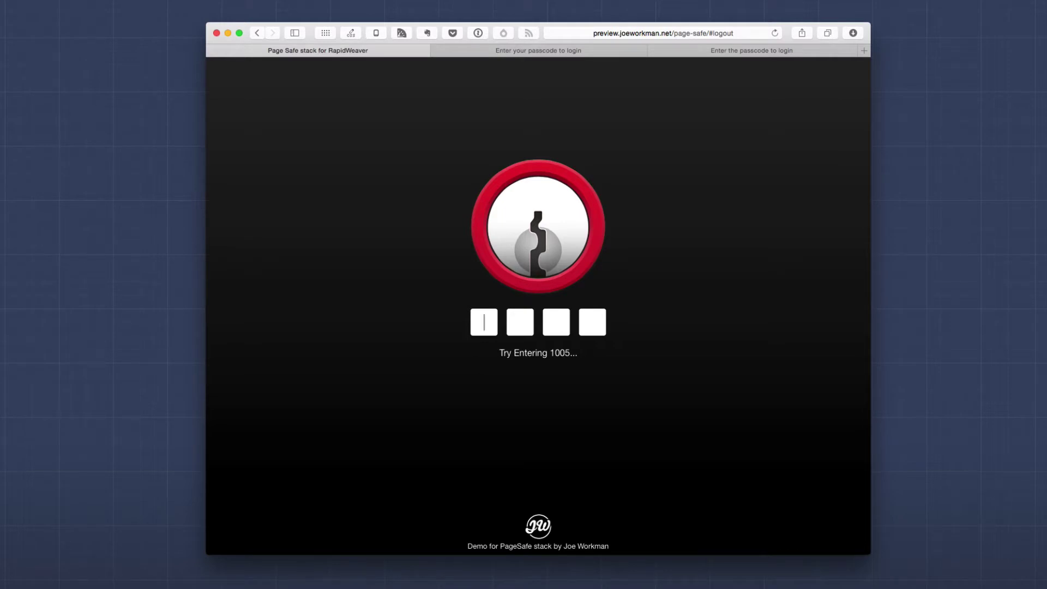
{"action": "type", "text": "1005"}
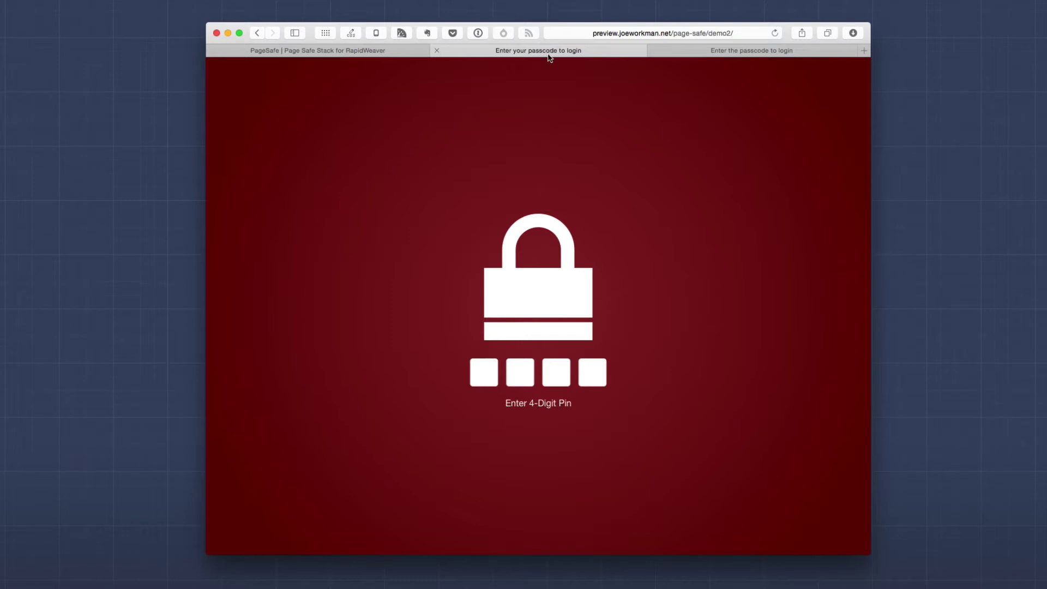
{"action": "left_click", "coordinate": [482, 367]}
{"action": "type", "text": "1234"}
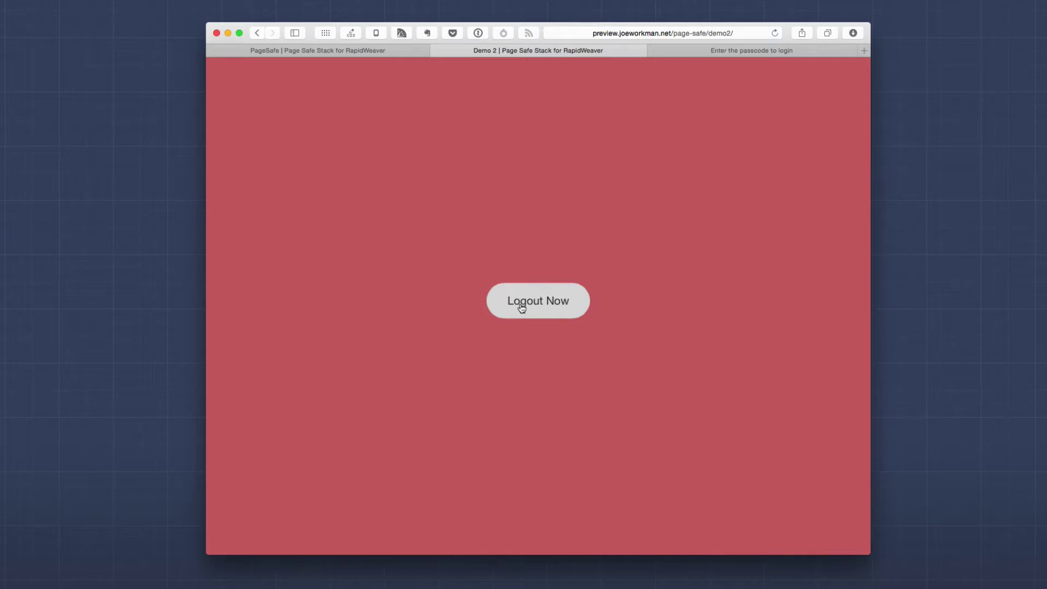
{"action": "left_click", "coordinate": [522, 307]}
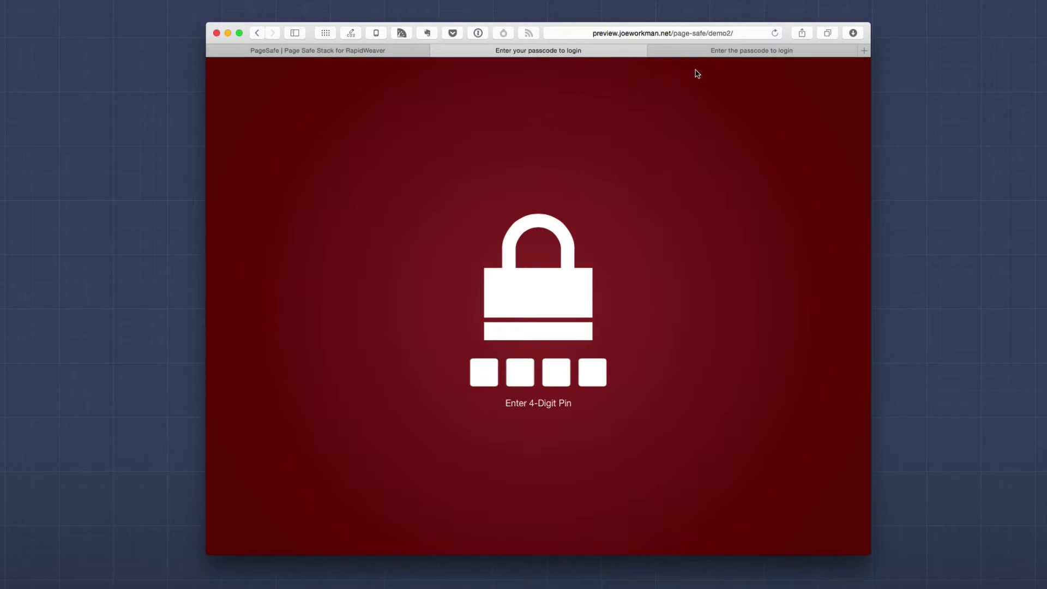
Switch to the third demo tab, the demo6 'Enter the passcode to login' page
{"action": "left_click", "coordinate": [703, 53]}
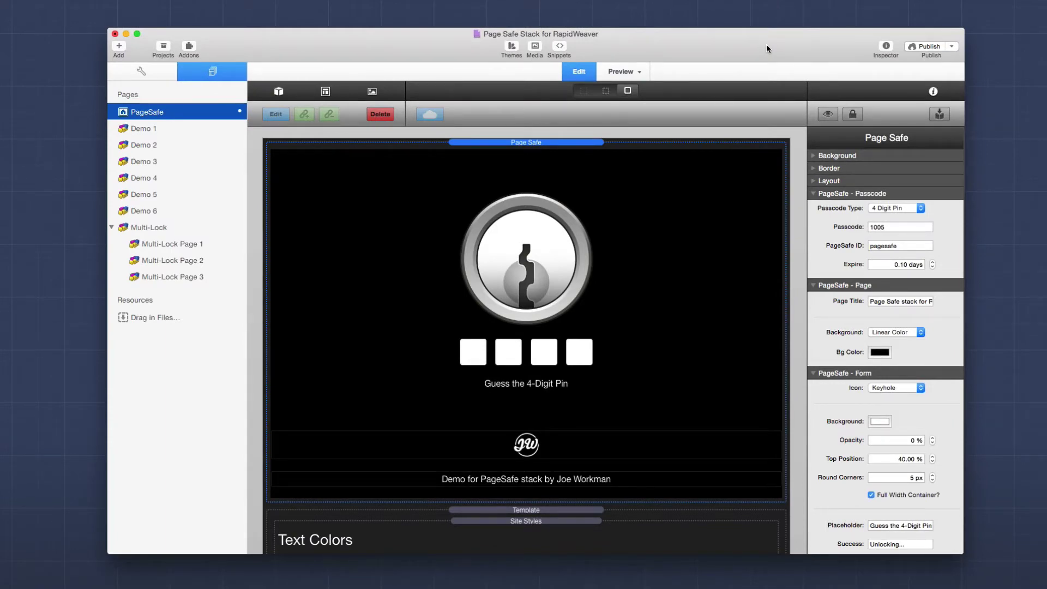
Select the Page Safe stack on the PageSafe page to show its inspector settings
{"action": "left_click", "coordinate": [569, 145]}
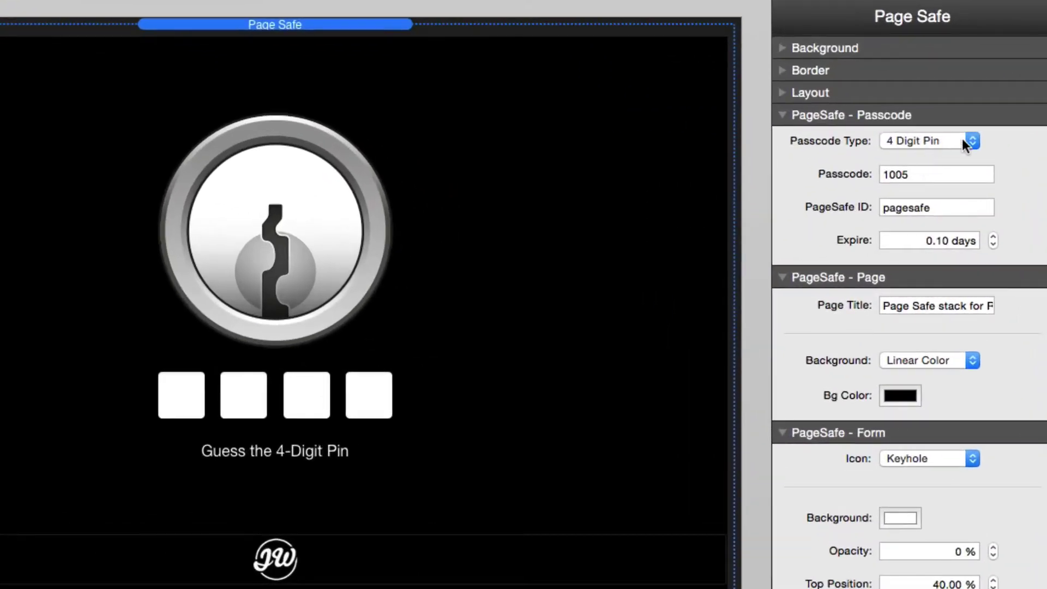
{"action": "left_click", "coordinate": [962, 140]}
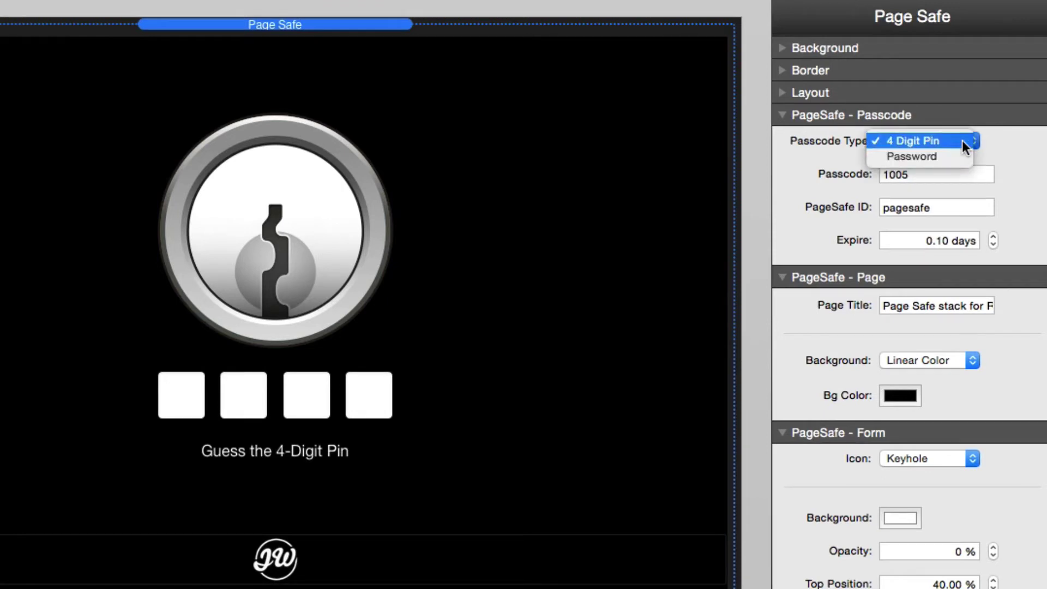
{"action": "left_click", "coordinate": [955, 149]}
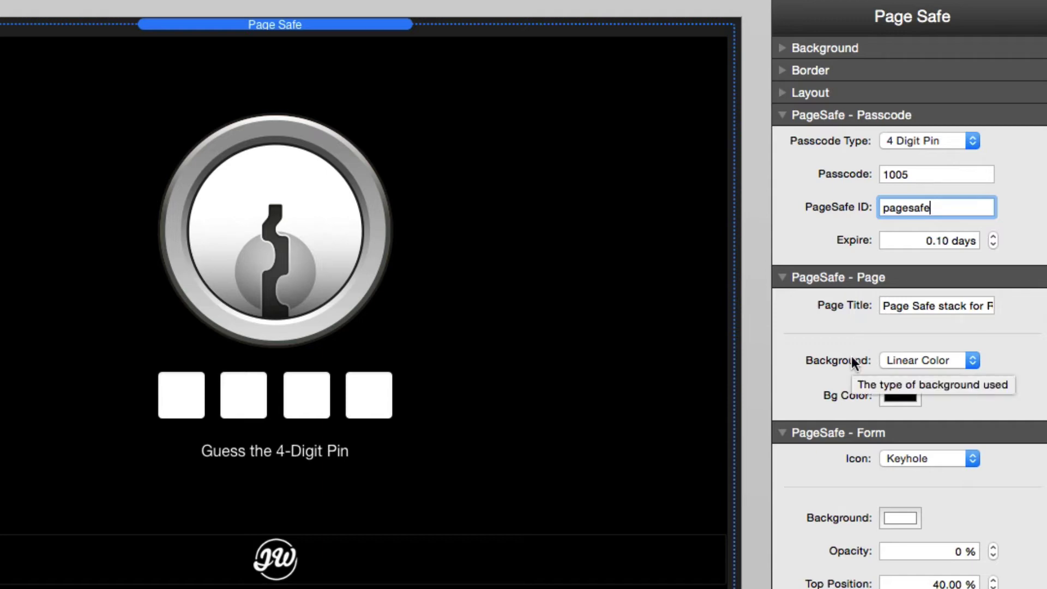
Check the Background type options, then bring up the Icon popup's lock choices
{"action": "left_click", "coordinate": [935, 360]}
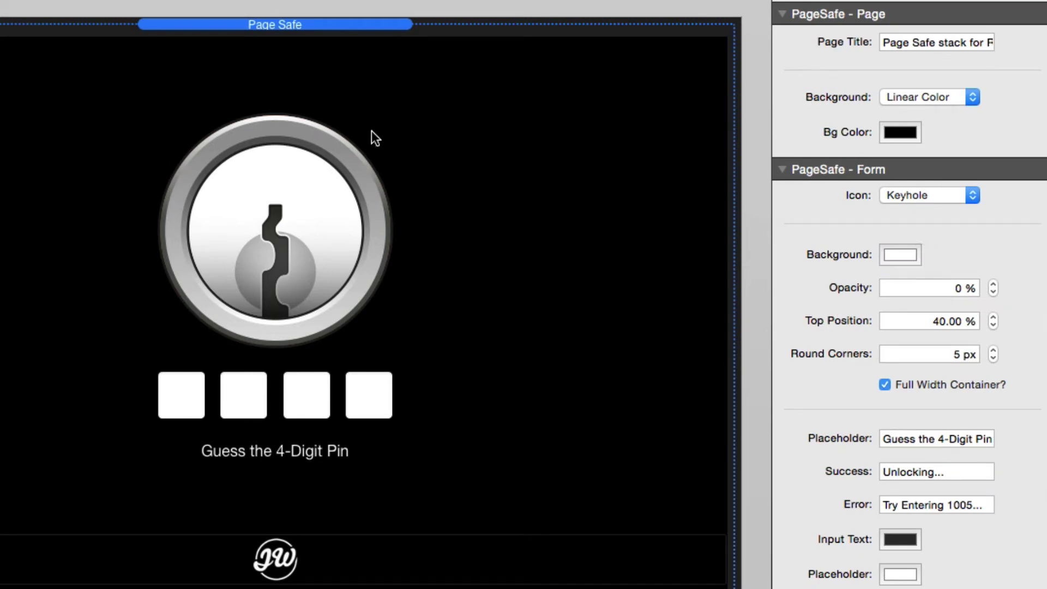
{"action": "left_click", "coordinate": [942, 199]}
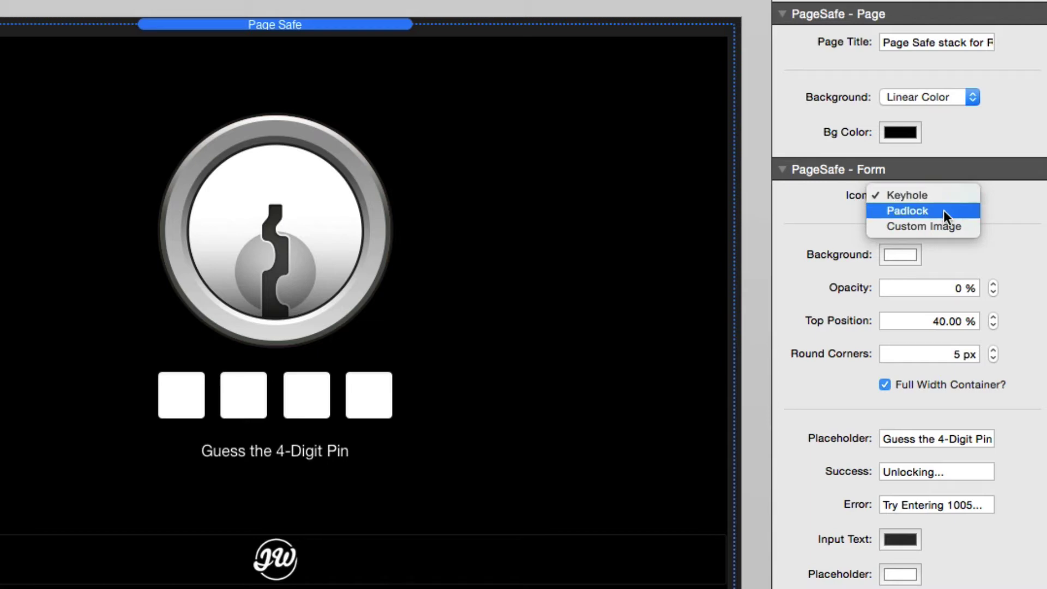
Set the lock icon to Padlock and try the Simple, Default and Detailed styles
{"action": "left_click", "coordinate": [943, 211]}
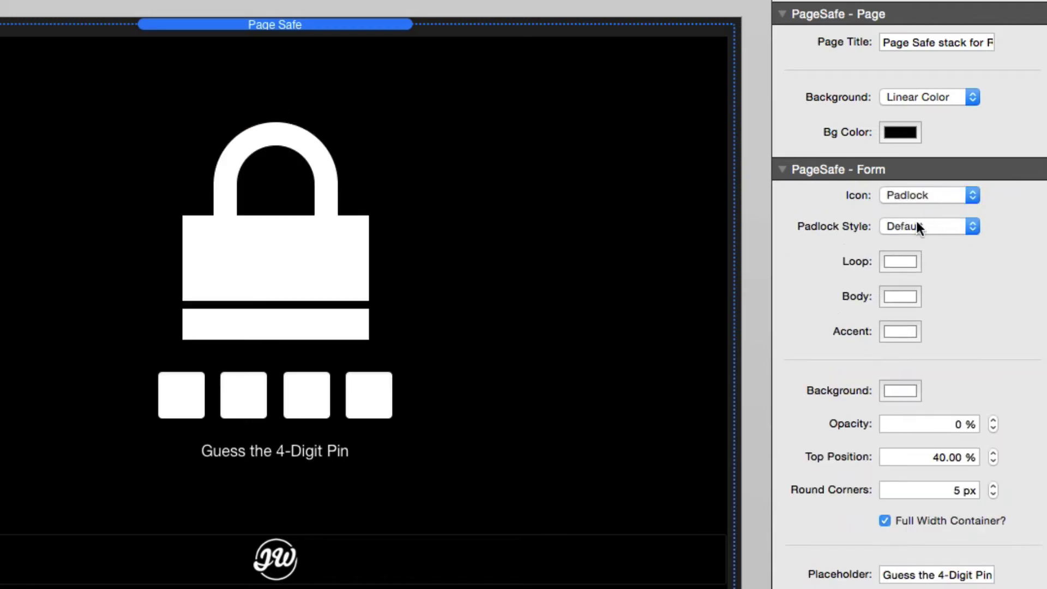
{"action": "left_click", "coordinate": [914, 225]}
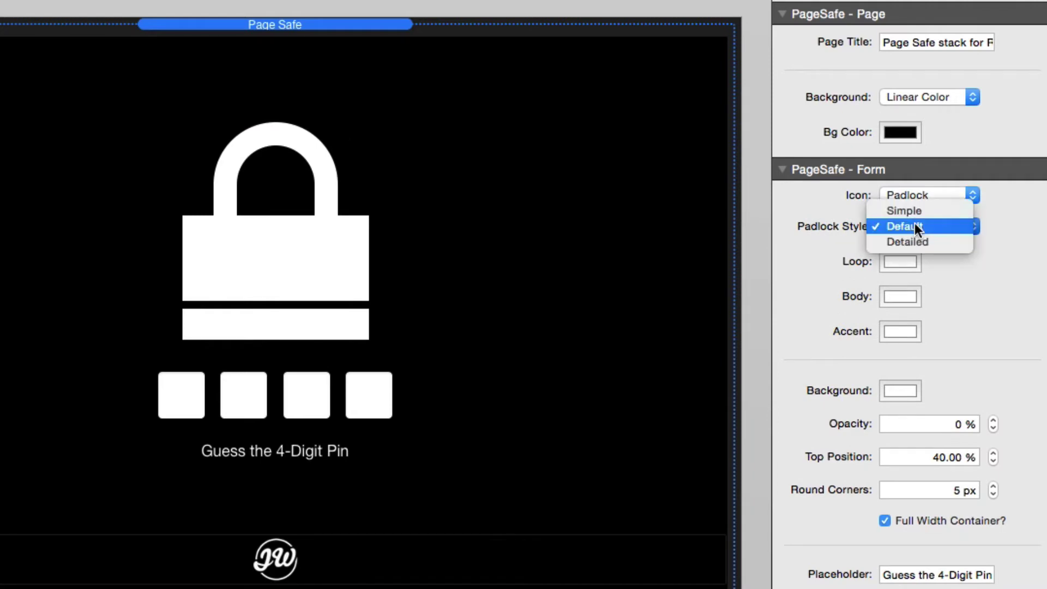
{"action": "left_click", "coordinate": [914, 211]}
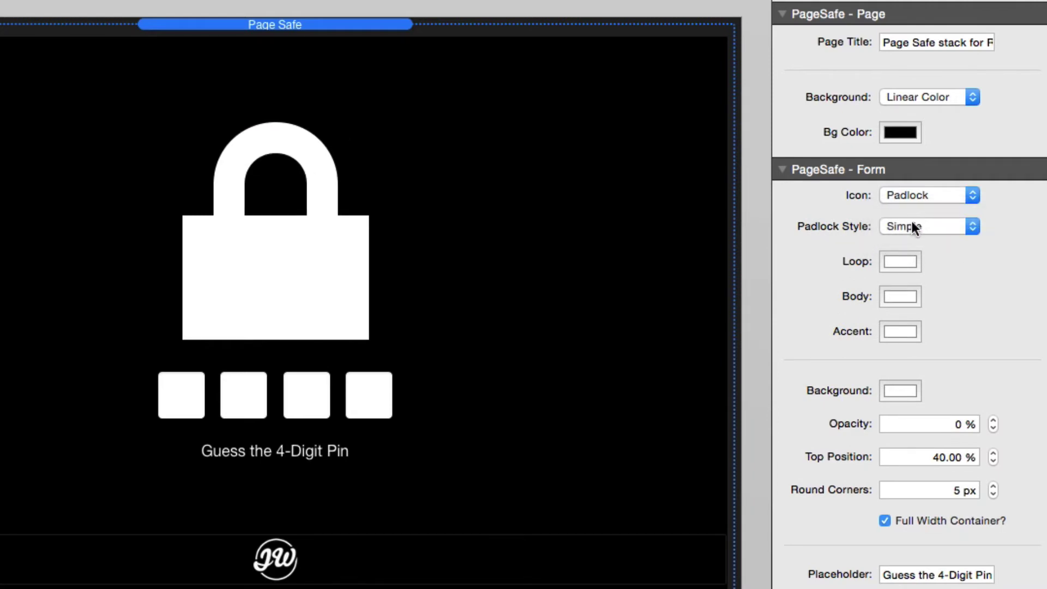
{"action": "left_click", "coordinate": [912, 227]}
{"action": "left_click", "coordinate": [912, 243]}
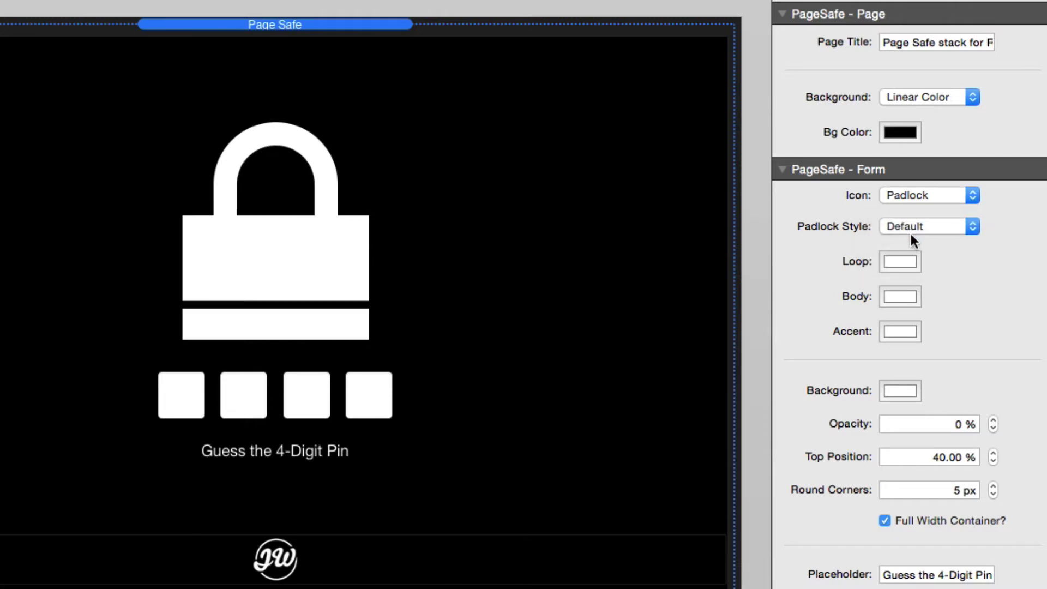
{"action": "left_click", "coordinate": [911, 227]}
{"action": "left_click", "coordinate": [910, 243]}
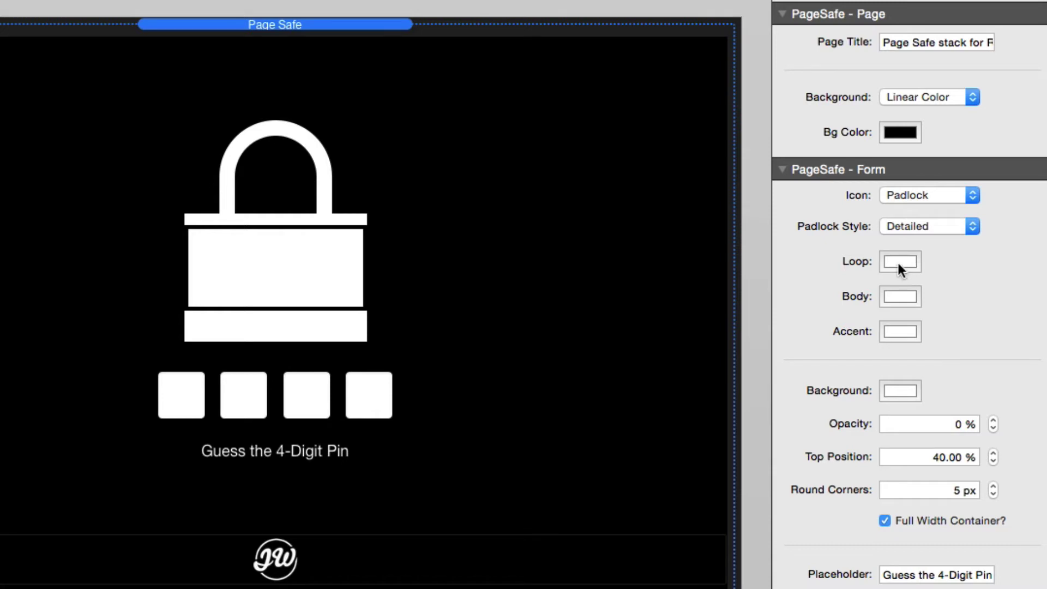
Switch the lock icon from the padlock to Custom Image
{"action": "left_click", "coordinate": [898, 262]}
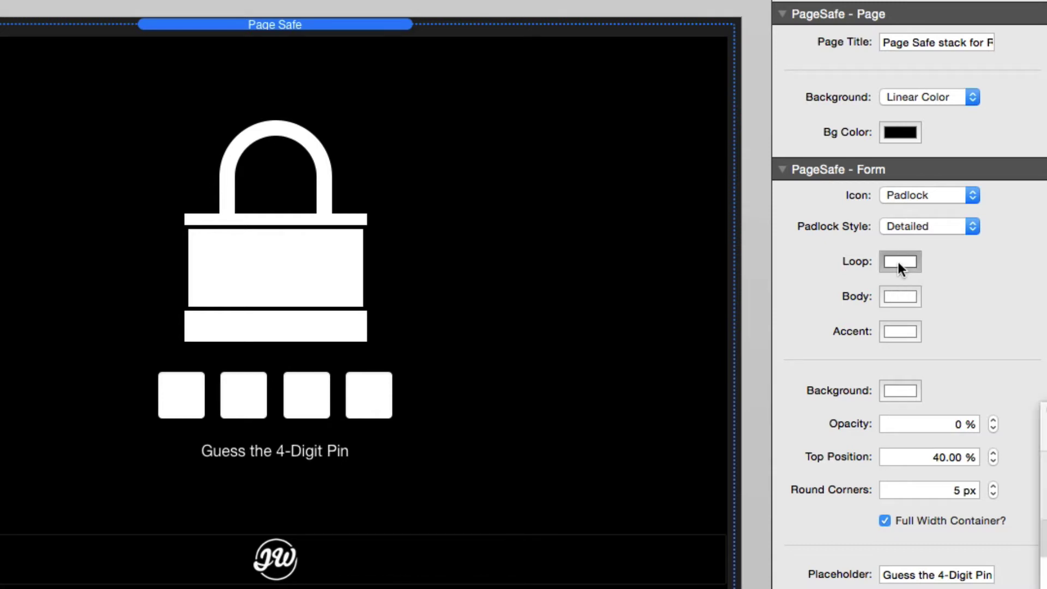
{"action": "left_click", "coordinate": [921, 195]}
{"action": "left_click", "coordinate": [924, 208]}
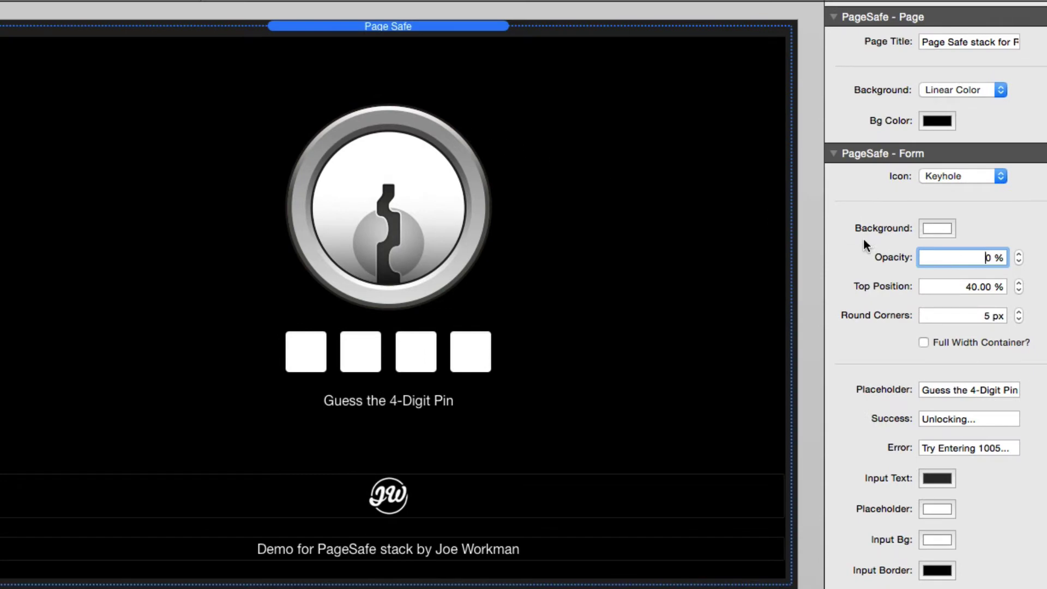
Set the PageSafe - Form Opacity to 30%
{"action": "type", "text": "3"}
{"action": "key", "text": "Tab"}
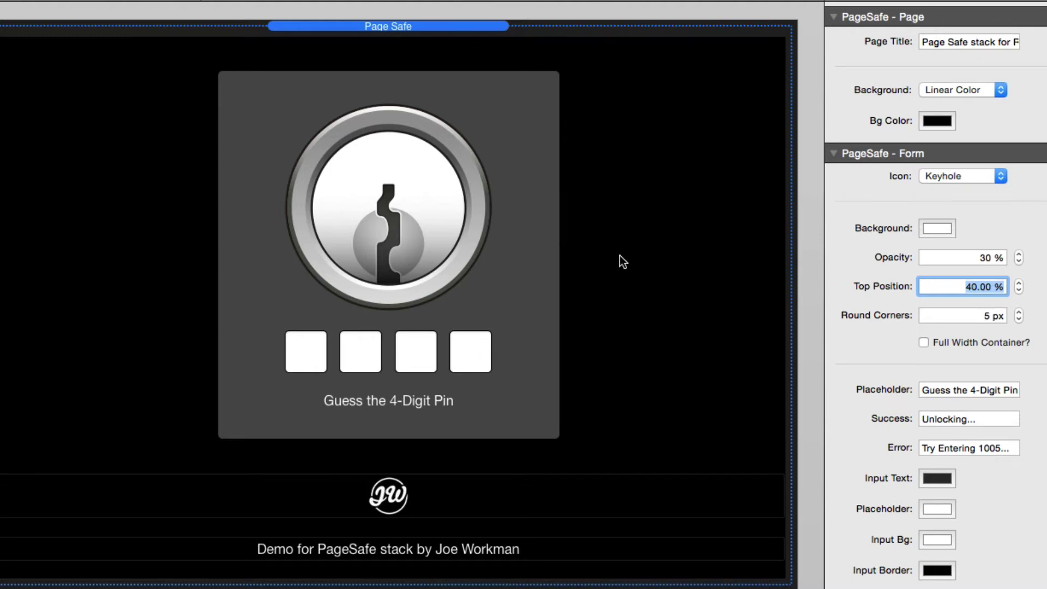
Review Top Position and Round Corners, then turn on Full Width Container
{"action": "left_click", "coordinate": [947, 286]}
{"action": "left_click", "coordinate": [952, 319]}
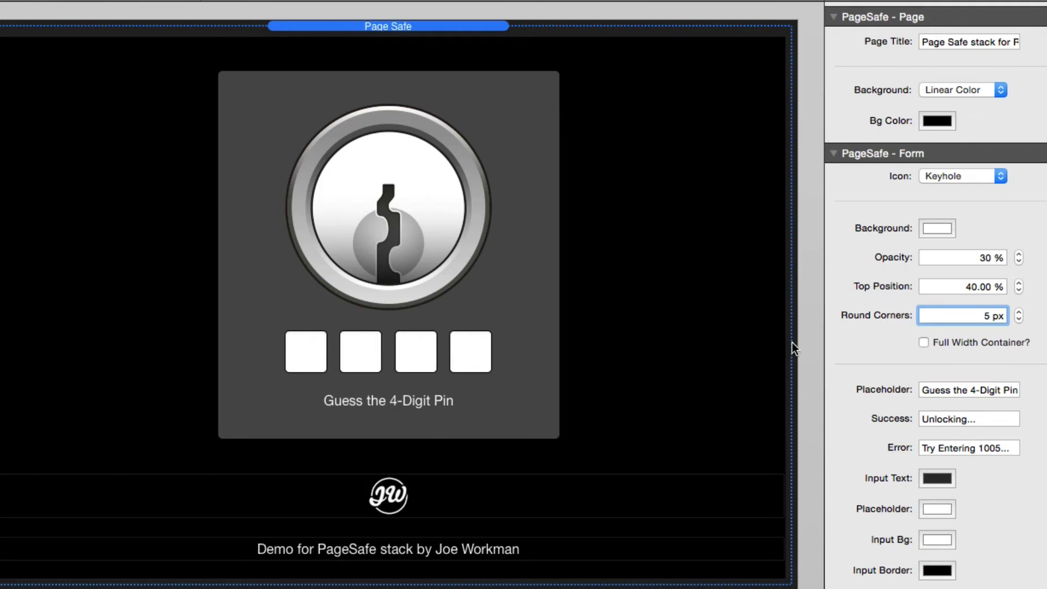
{"action": "left_click", "coordinate": [923, 342]}
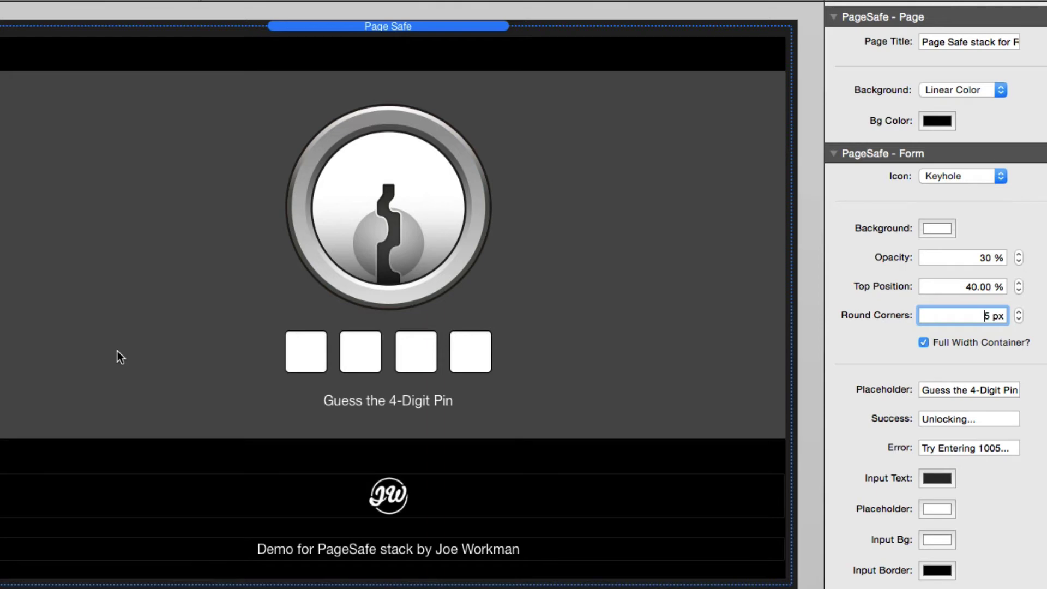
{"action": "key", "text": "shift+Tab"}
{"action": "key", "text": "shift+Tab"}
{"action": "type", "text": "0"}
{"action": "key", "text": "Tab"}
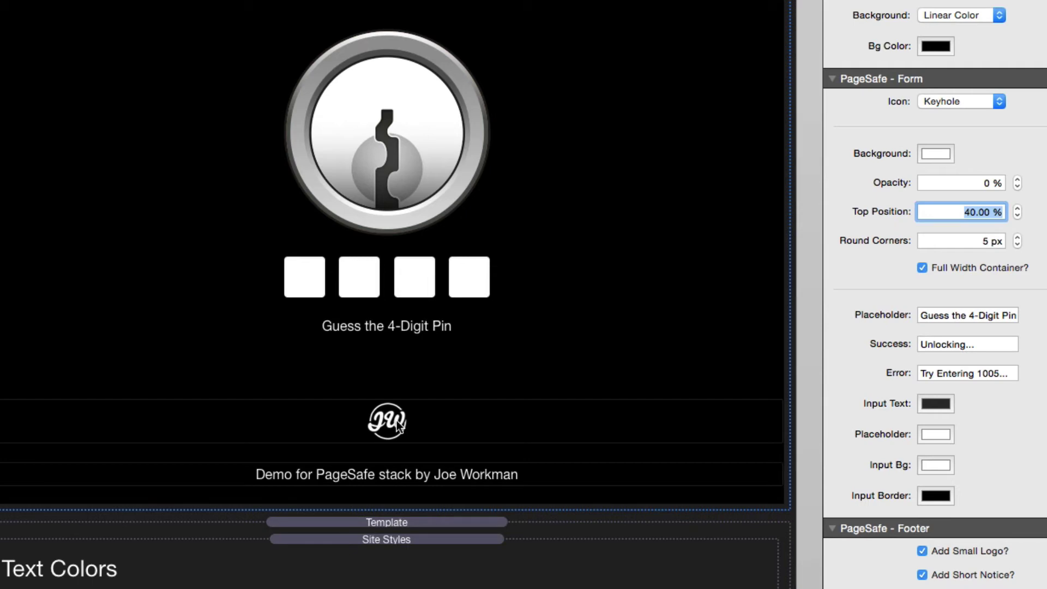
Open the footer's demo credit text stack for editing
{"action": "double_click", "coordinate": [388, 473]}
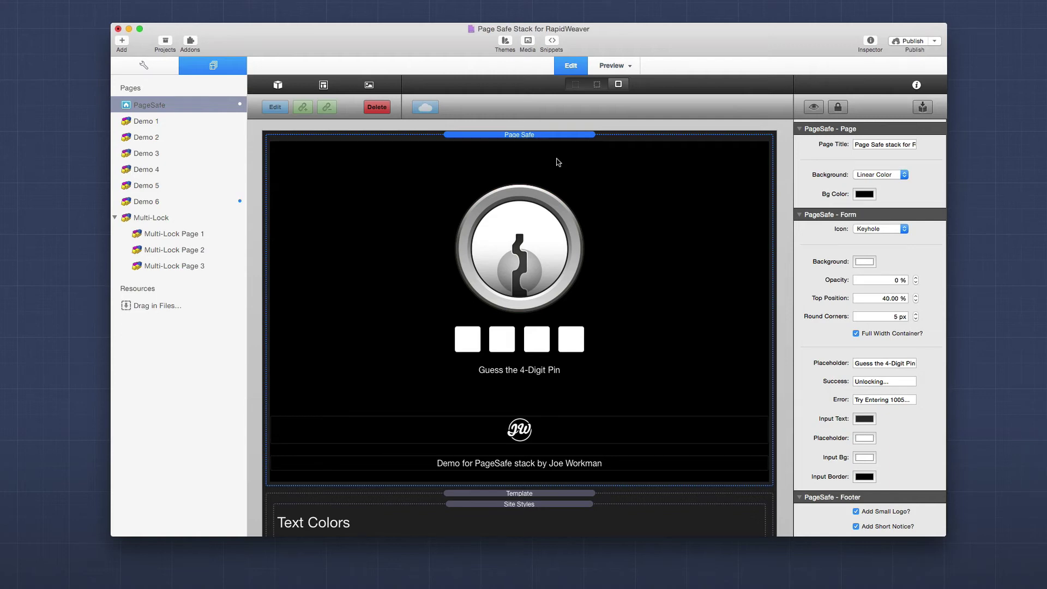
Hide the Page Safe stack's content with the inspector's eye button
{"action": "scroll", "coordinate": [534, 297], "scroll_direction": "down", "scroll_amount": 3}
{"action": "scroll", "coordinate": [534, 297], "scroll_direction": "up", "scroll_amount": 3}
{"action": "left_click", "coordinate": [814, 109]}
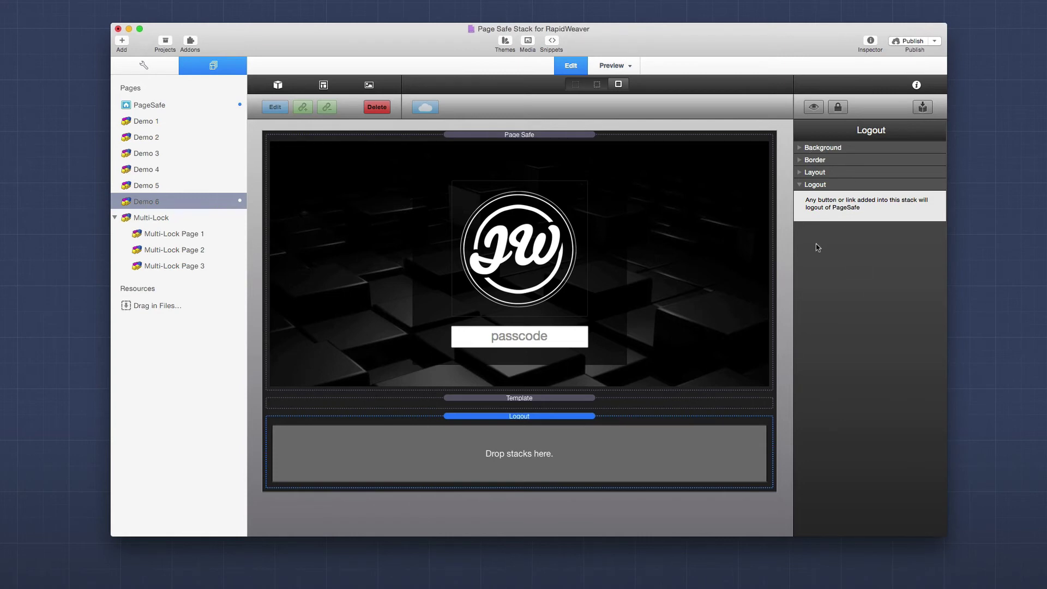
Paste the Logout Now button stack into the Logout stack's drop zone
{"action": "key", "text": "super+v"}
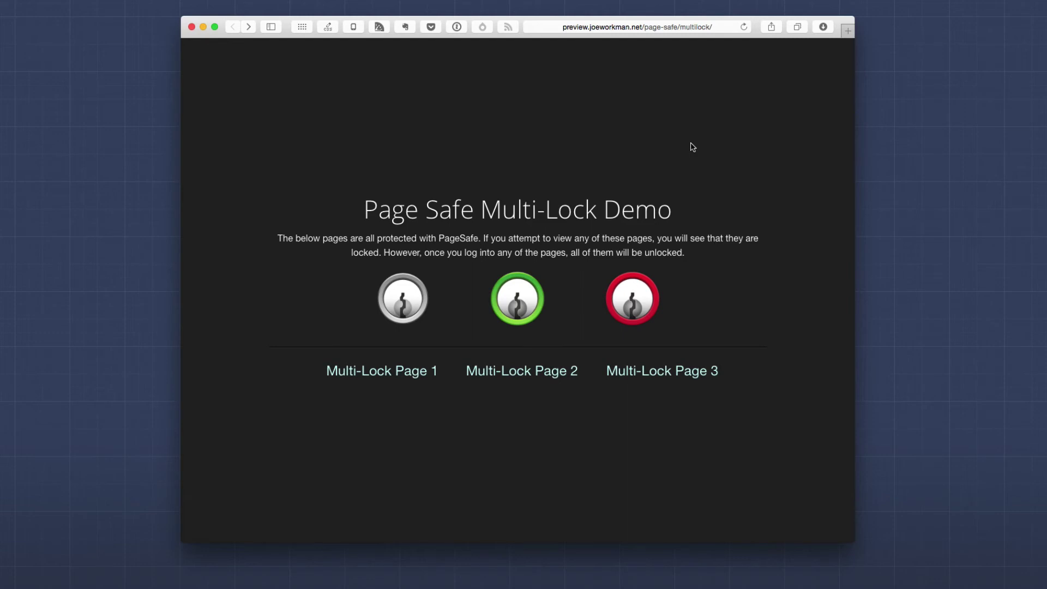
Confirm Multi-Lock Pages 1 and 2 are locked, then unlock Page 3 with its 4-digit PIN
{"action": "left_click", "coordinate": [394, 373]}
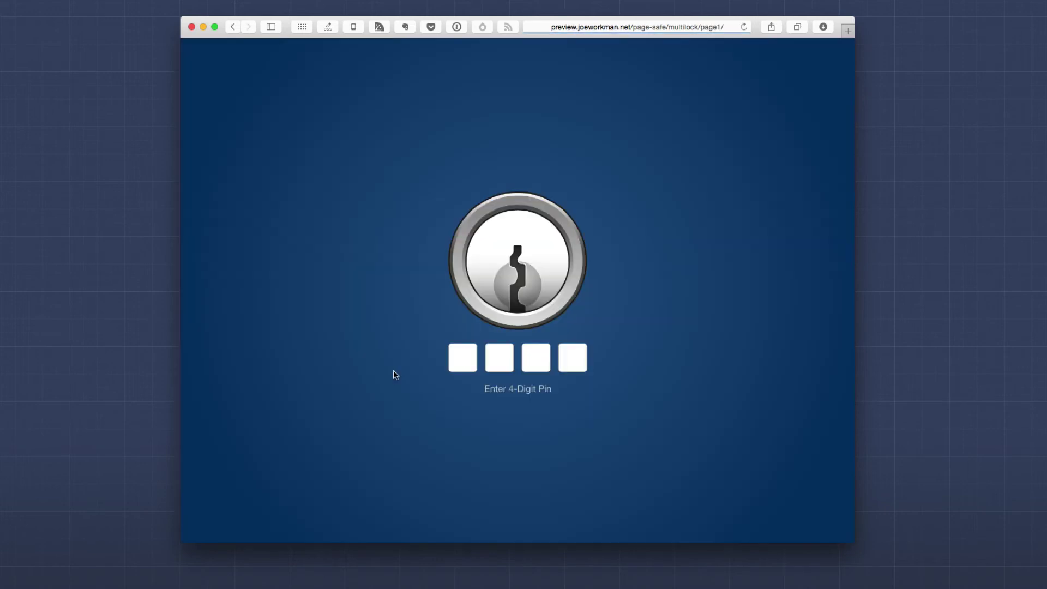
{"action": "left_click", "coordinate": [233, 26]}
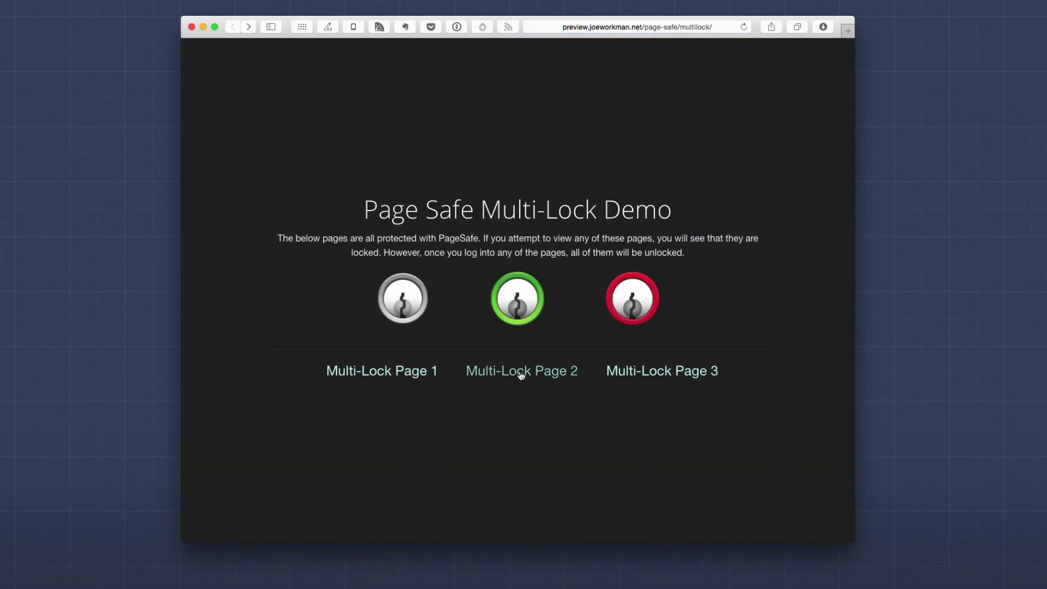
{"action": "left_click", "coordinate": [521, 373]}
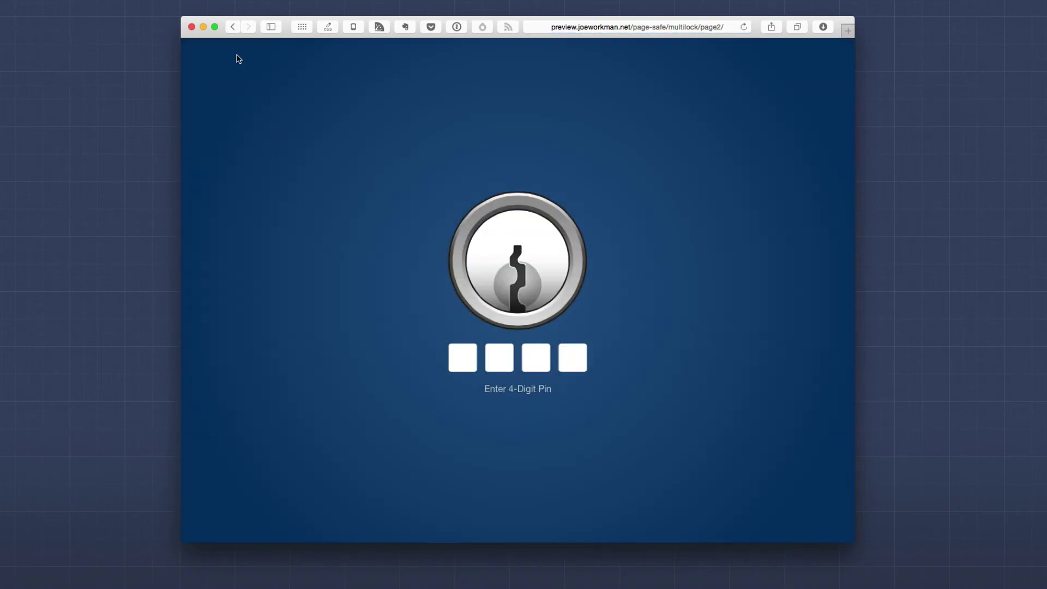
{"action": "left_click", "coordinate": [233, 26]}
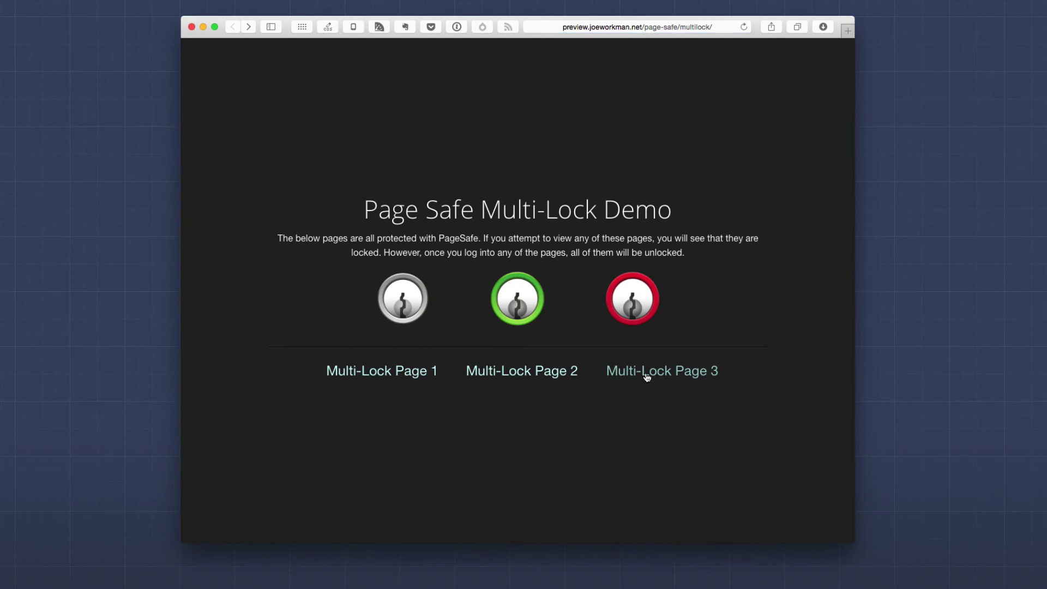
{"action": "left_click", "coordinate": [647, 376]}
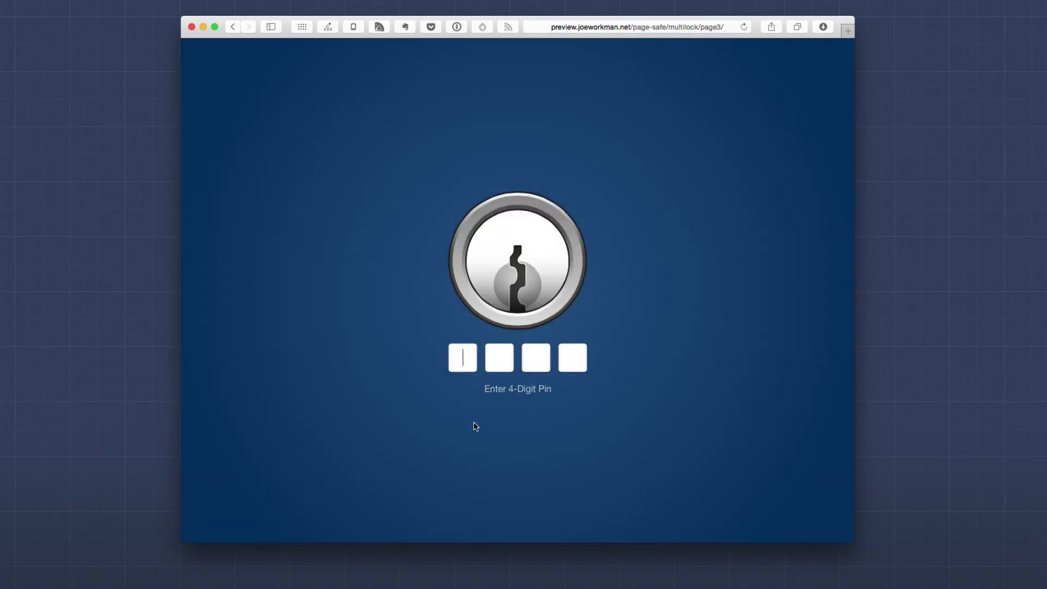
{"action": "type", "text": "1234"}
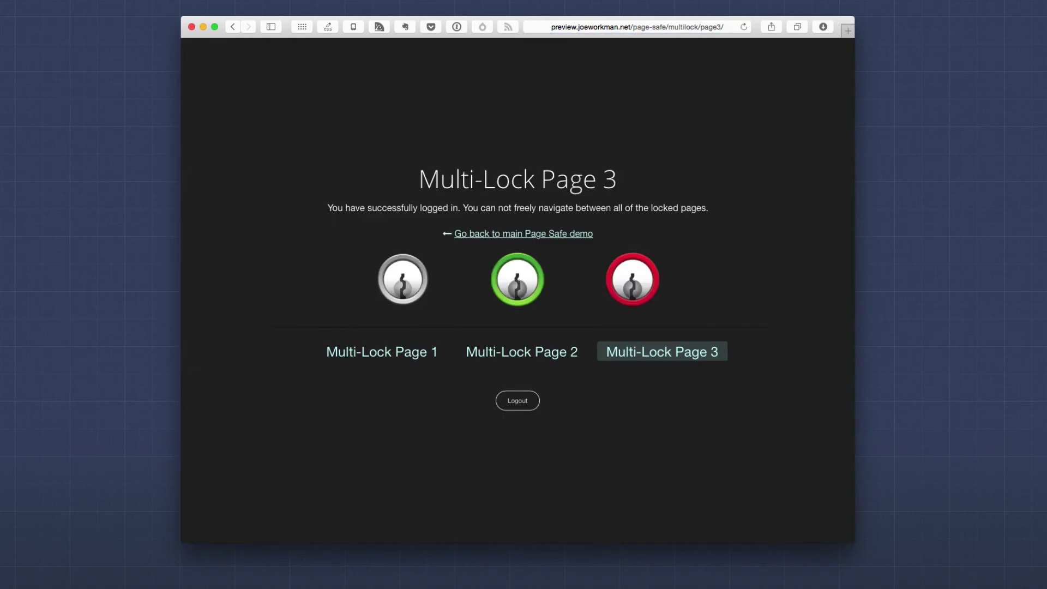
Browse Multi-Lock Pages 2, 1, 2, 3 and 2 without re-entering the PIN
{"action": "left_click", "coordinate": [524, 358]}
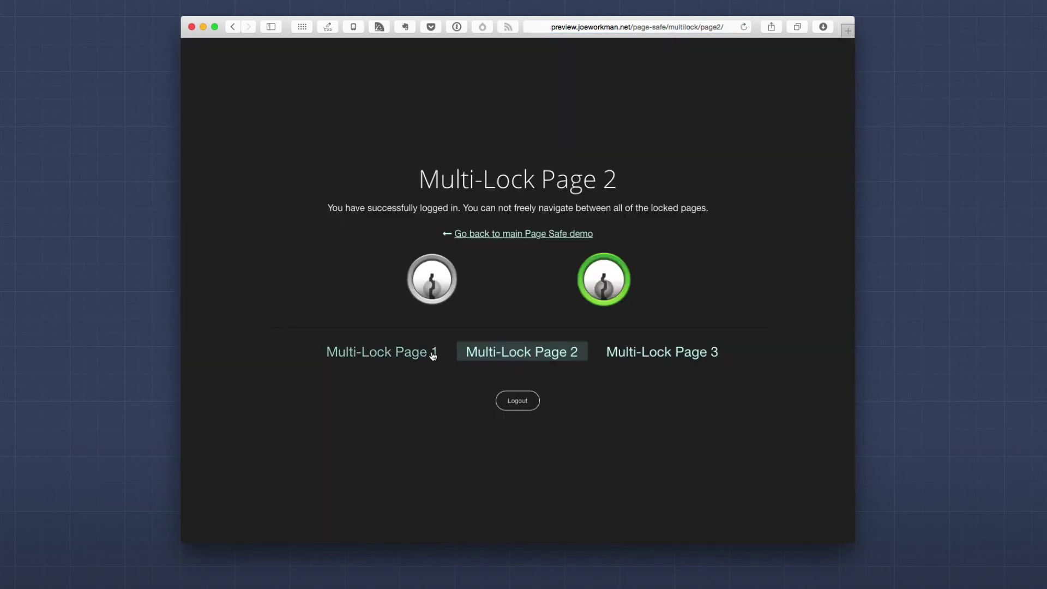
{"action": "left_click", "coordinate": [401, 354]}
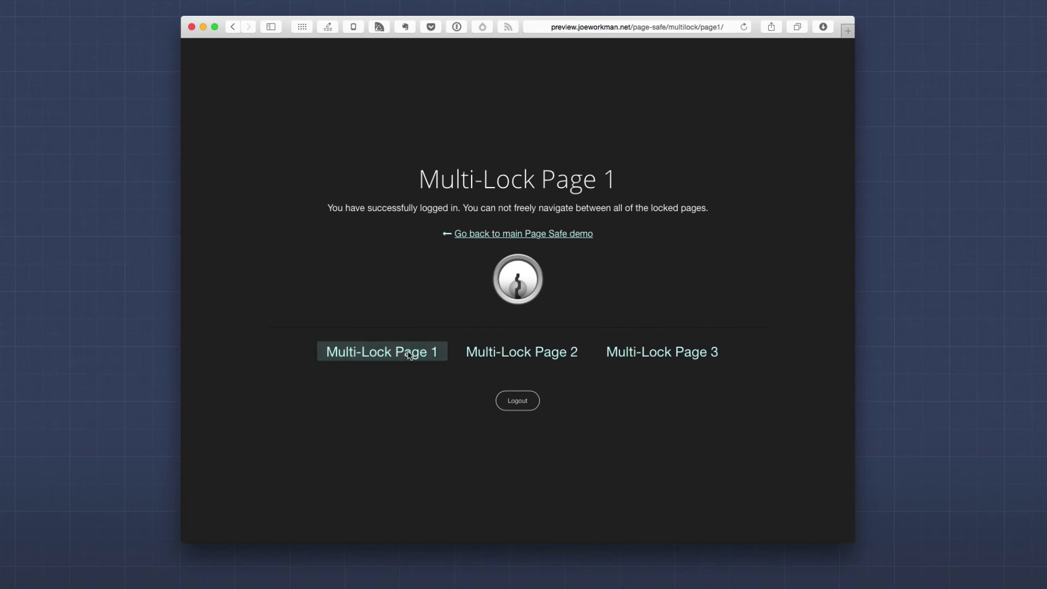
{"action": "left_click", "coordinate": [531, 360]}
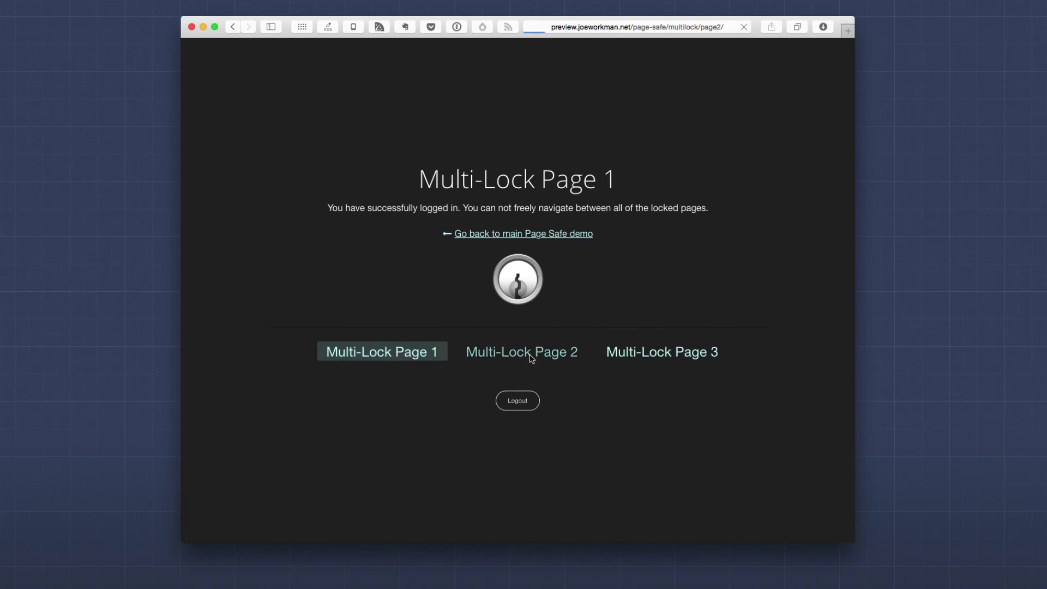
{"action": "left_click", "coordinate": [651, 357]}
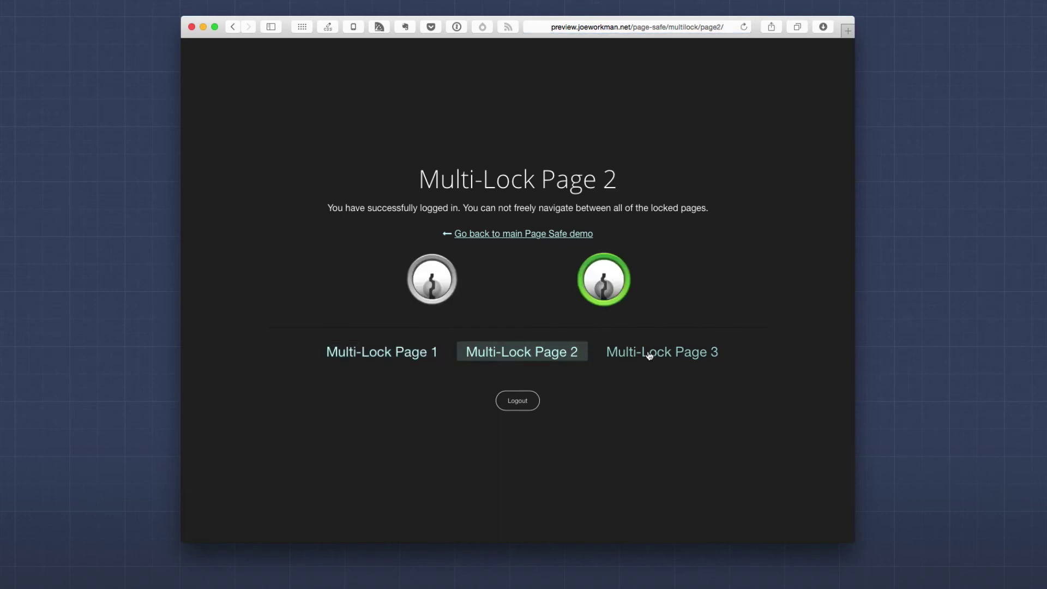
{"action": "left_click", "coordinate": [532, 357]}
Log out of PageSafe and confirm Multi-Lock Page 1 is locked again
{"action": "left_click", "coordinate": [517, 402]}
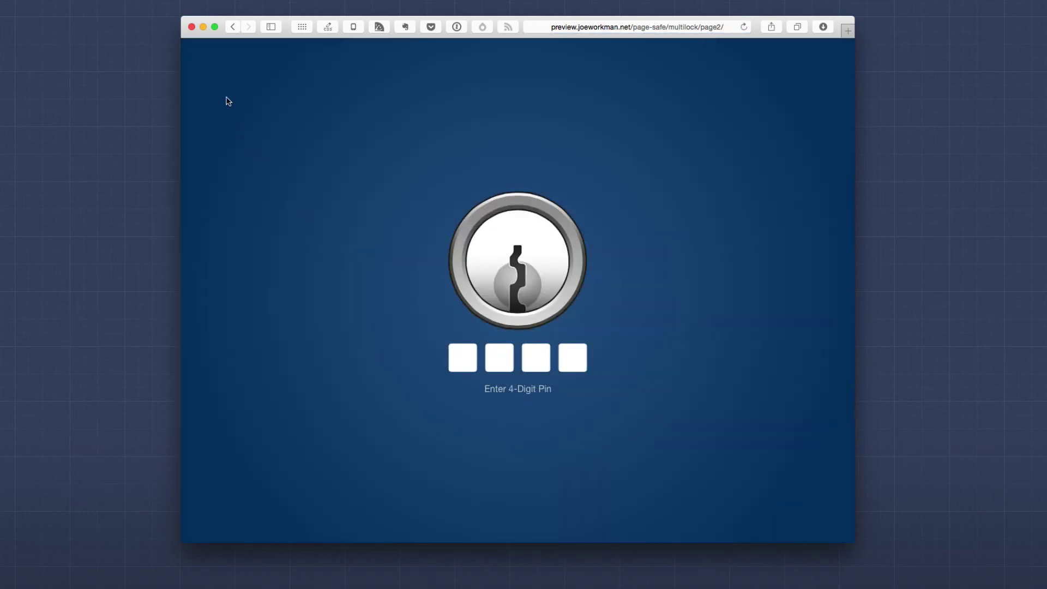
{"action": "left_click", "coordinate": [233, 27]}
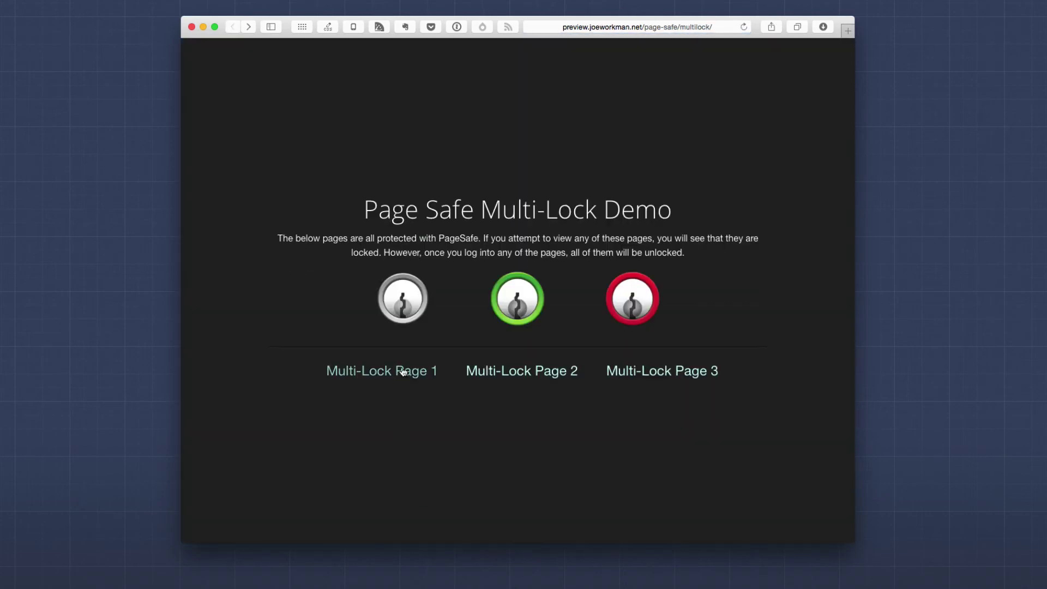
{"action": "left_click", "coordinate": [403, 371]}
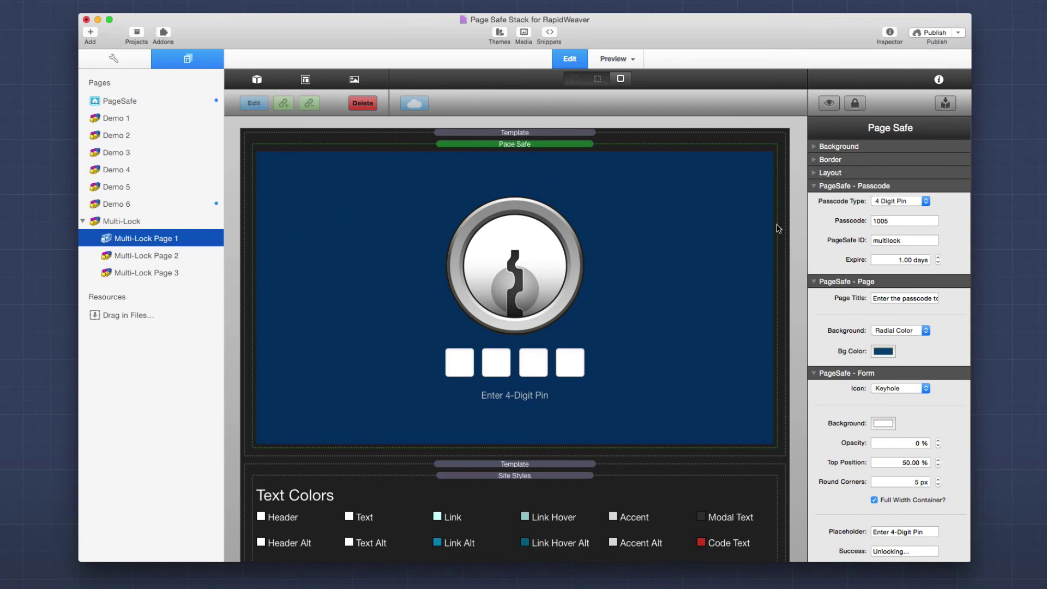
Show Multi-Lock Page 2's Page Safe settings, sharing Page 1's multilock PageSafe ID
{"action": "left_click", "coordinate": [906, 240]}
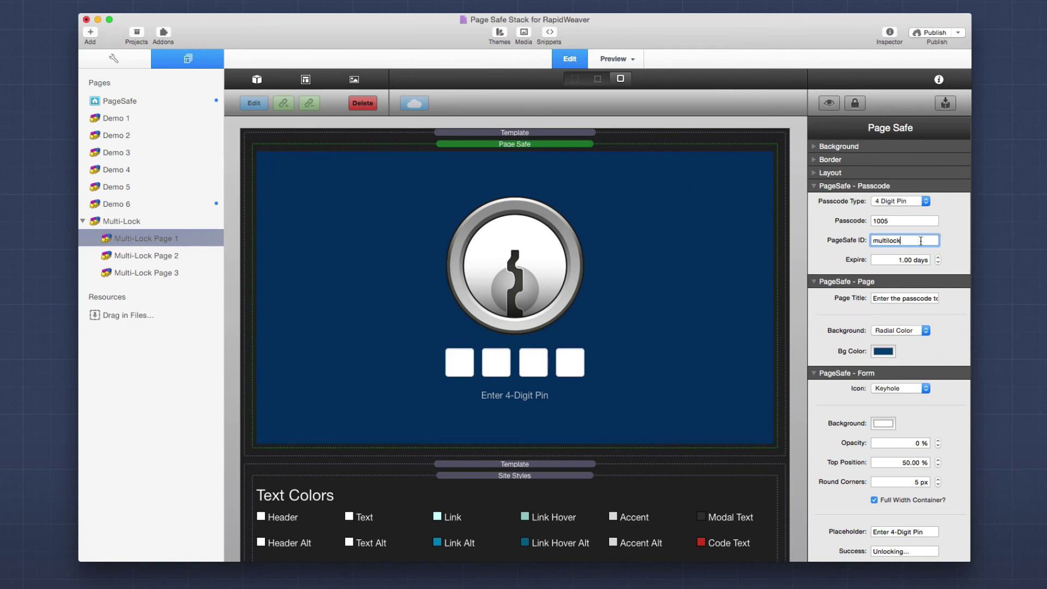
{"action": "mouse_move", "coordinate": [920, 240]}
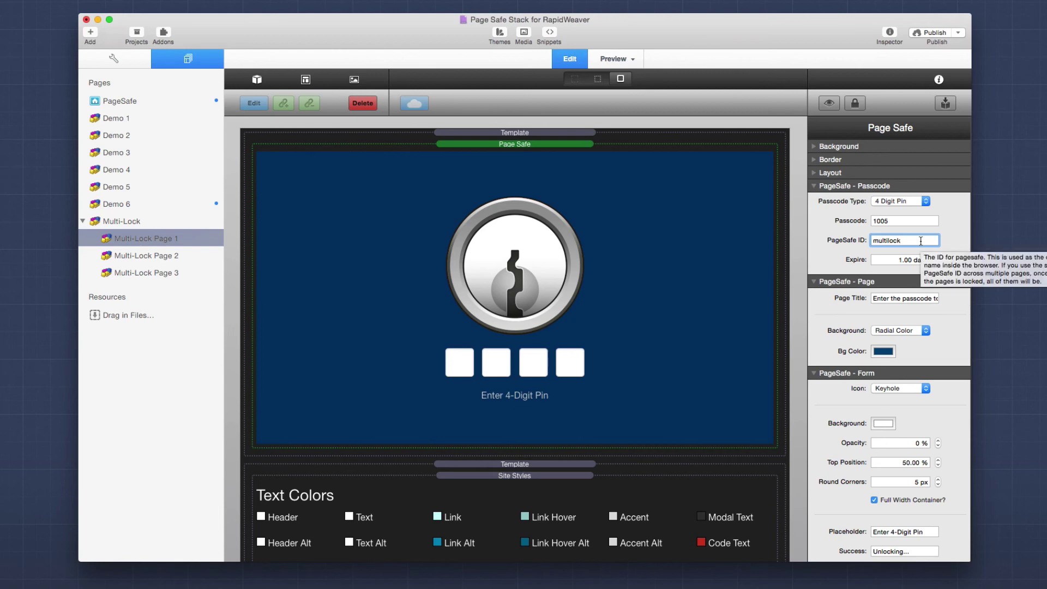
{"action": "left_click", "coordinate": [150, 255]}
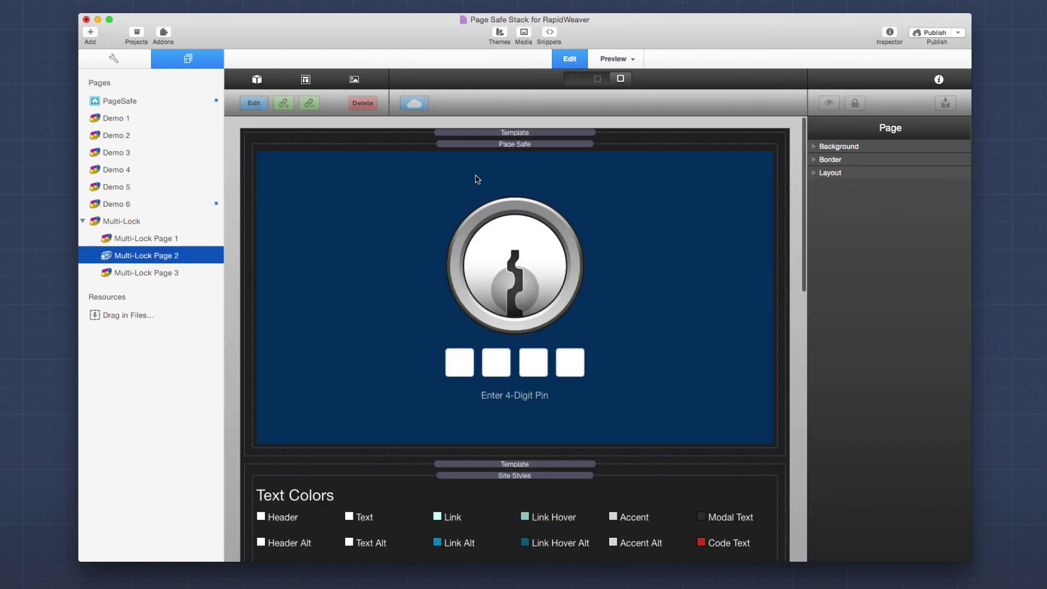
{"action": "left_click", "coordinate": [492, 171]}
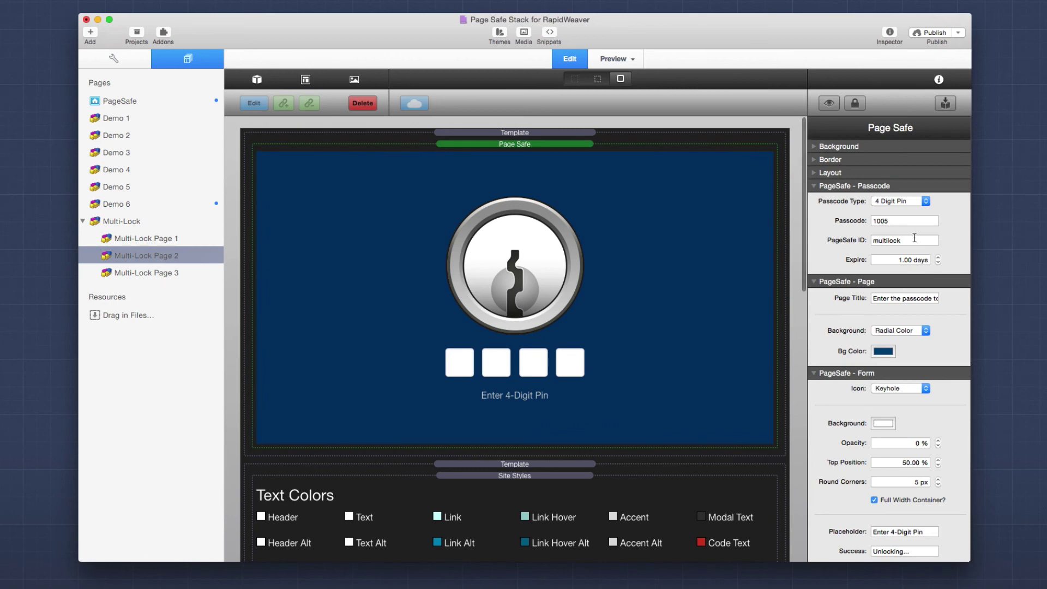
{"action": "mouse_move", "coordinate": [916, 238]}
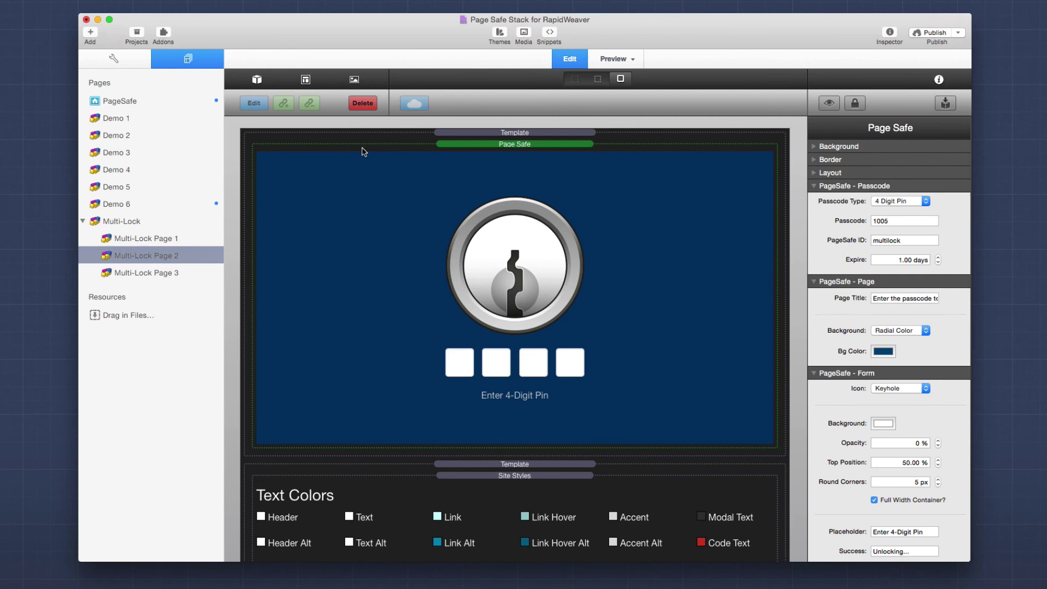
{"action": "key", "text": "super+shift+t"}
{"action": "left_click", "coordinate": [429, 183]}
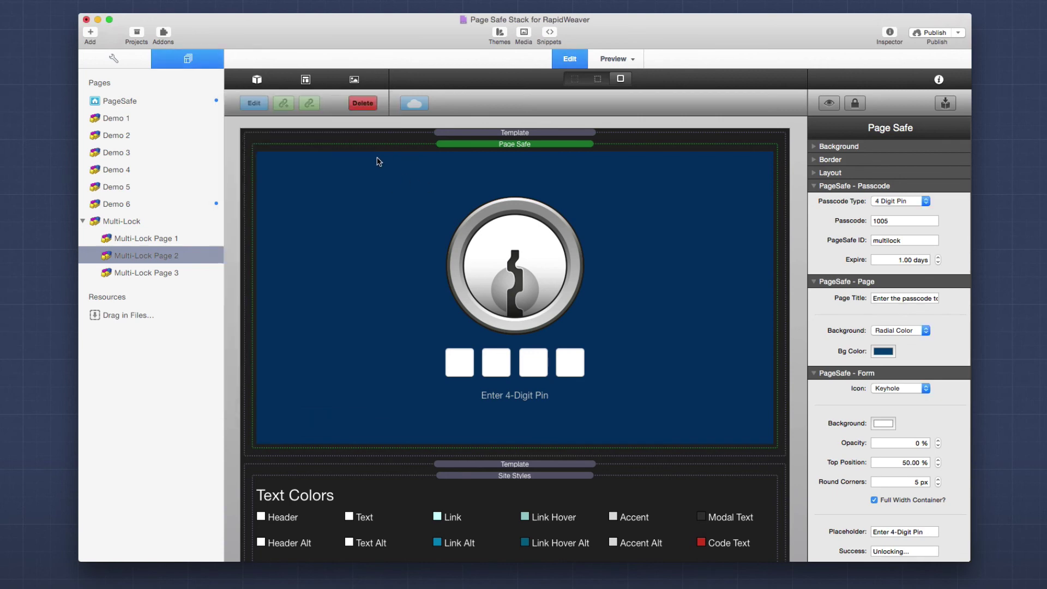
{"action": "left_click", "coordinate": [305, 80]}
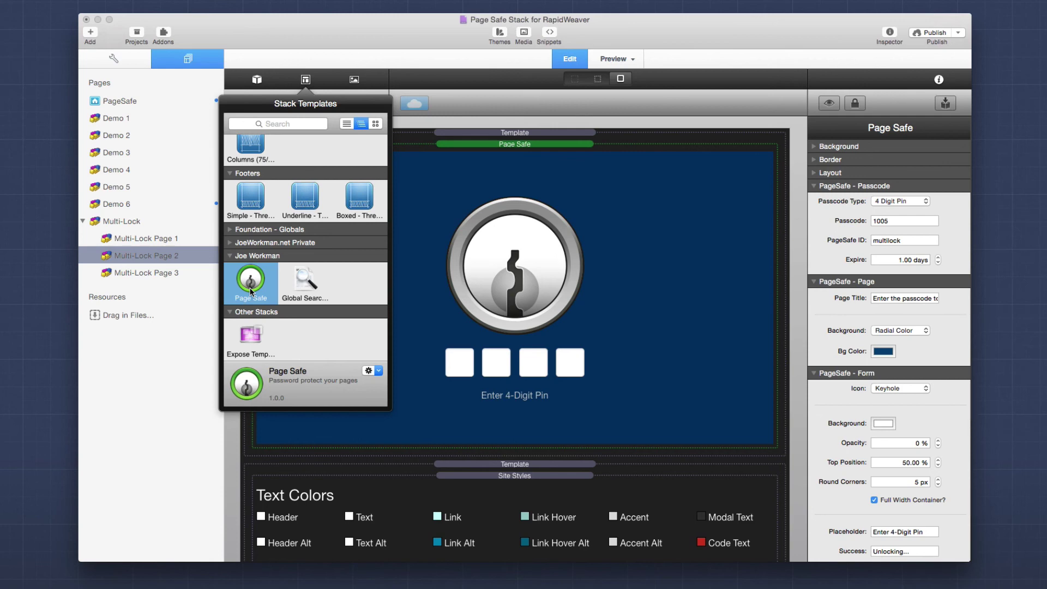
{"action": "left_click", "coordinate": [493, 149]}
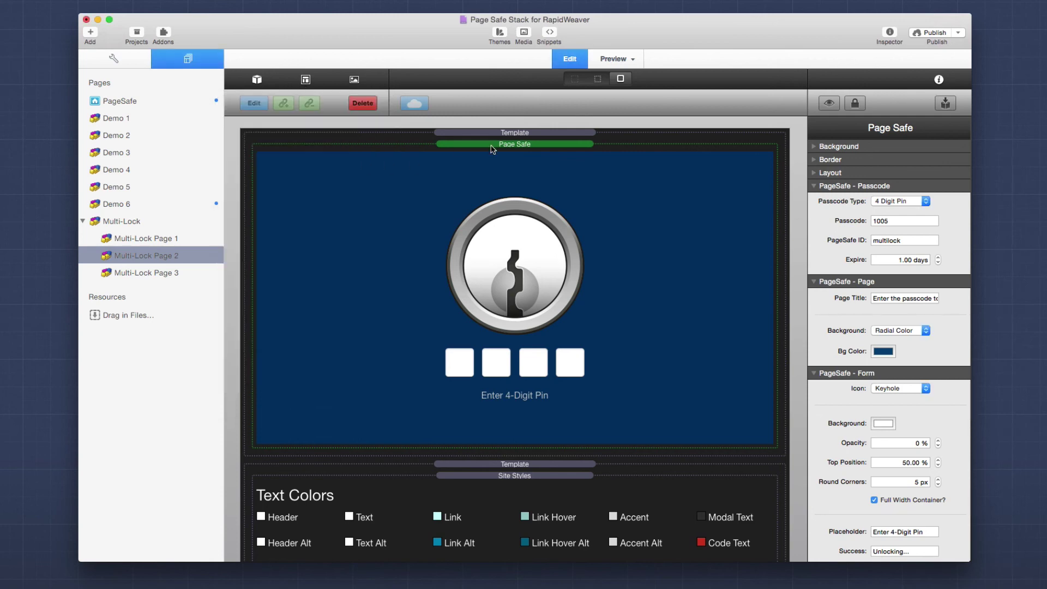